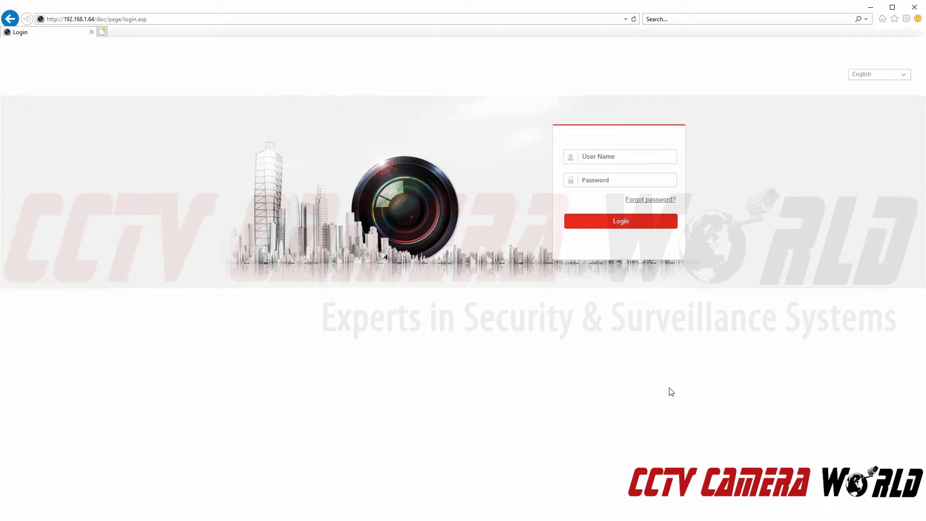
Log in to the camera with user name admin and the administrator password.
left_click(641, 153)
type("admin")
key("Tab")
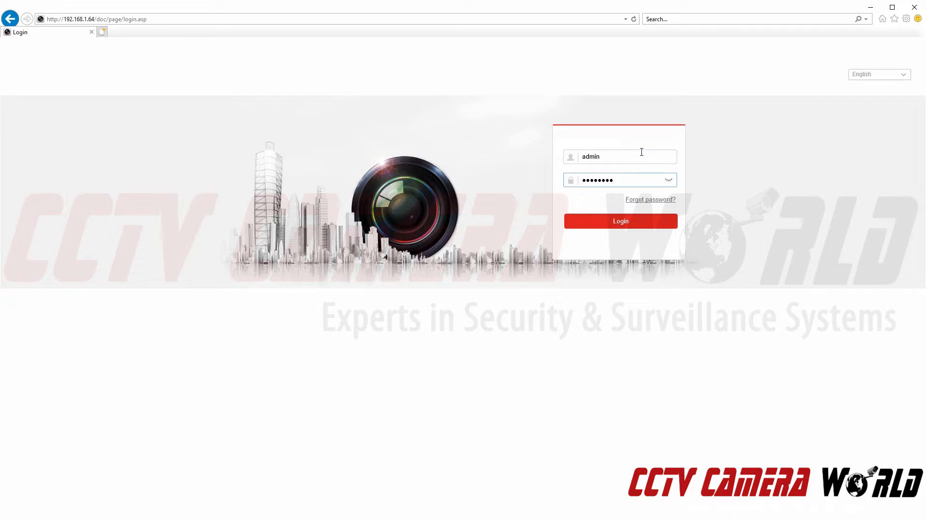
key("Return")
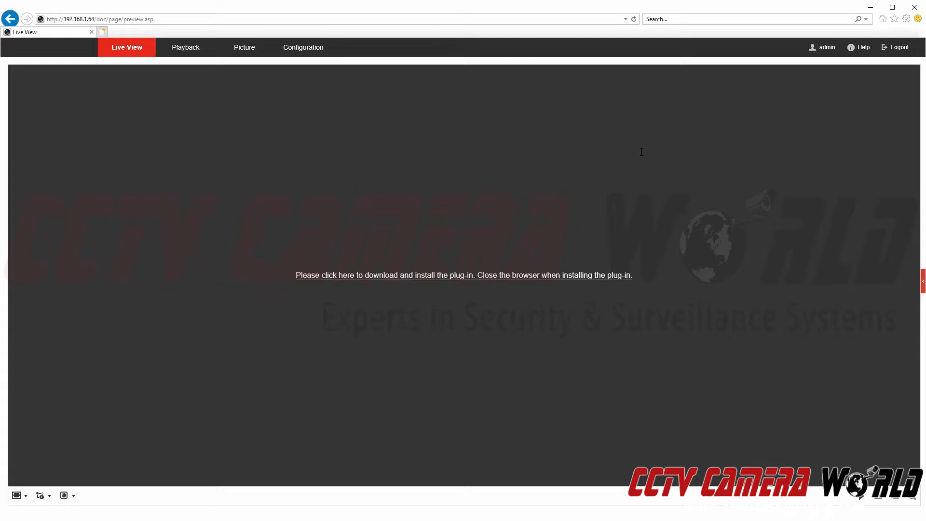
Download and run the Web Components plug-in installer, then refresh to show the Camera 01 live feed.
left_click(403, 276)
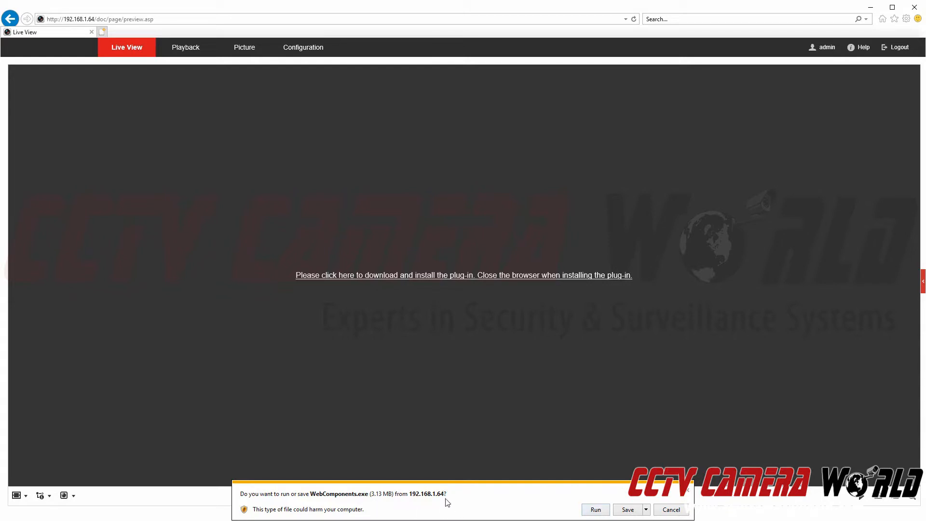
left_click(596, 510)
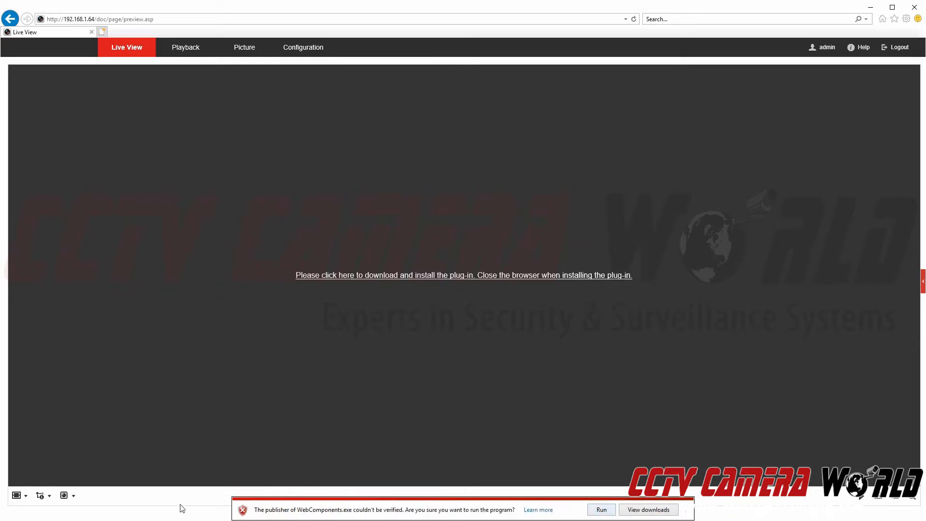
left_click(596, 510)
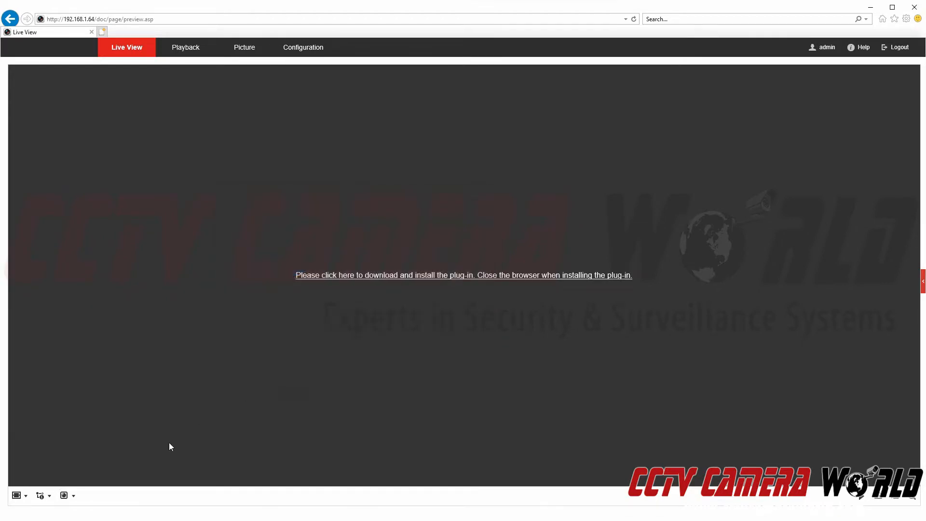
key("F5")
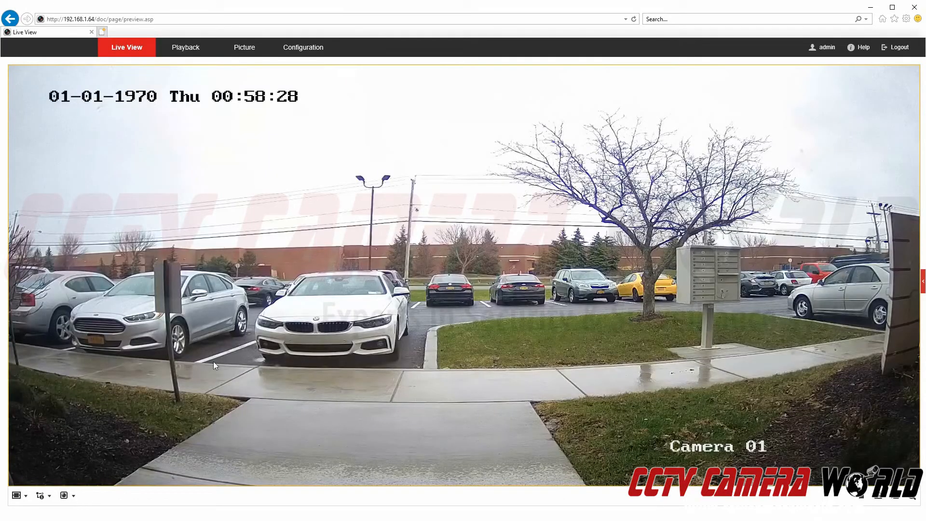
left_click(63, 496)
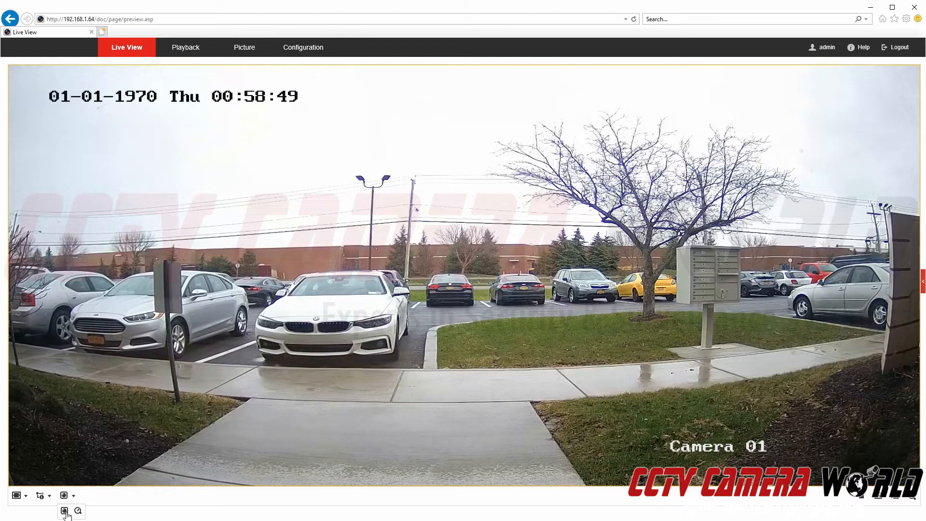
left_click(64, 513)
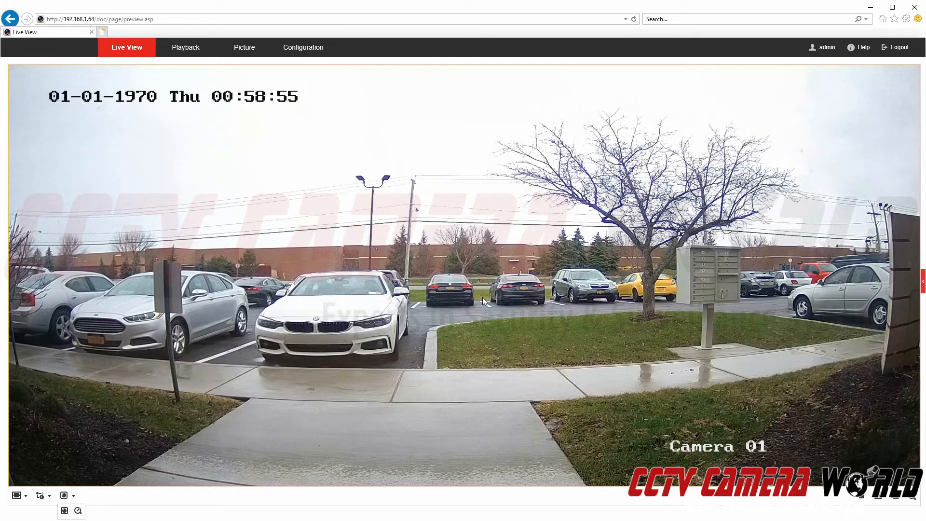
left_click(921, 282)
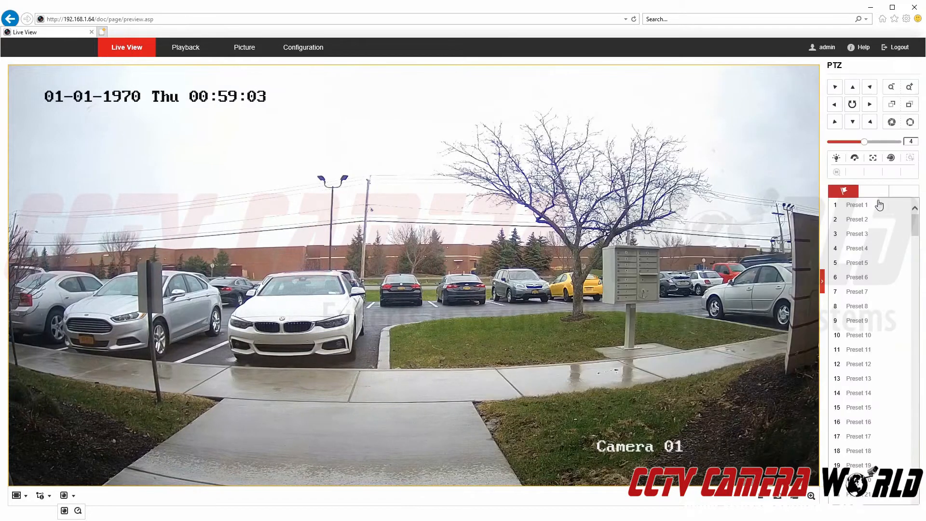
Test PTZ zoom in and out, auto-pan and iris open on the live feed, then go to Configuration.
left_click(823, 282)
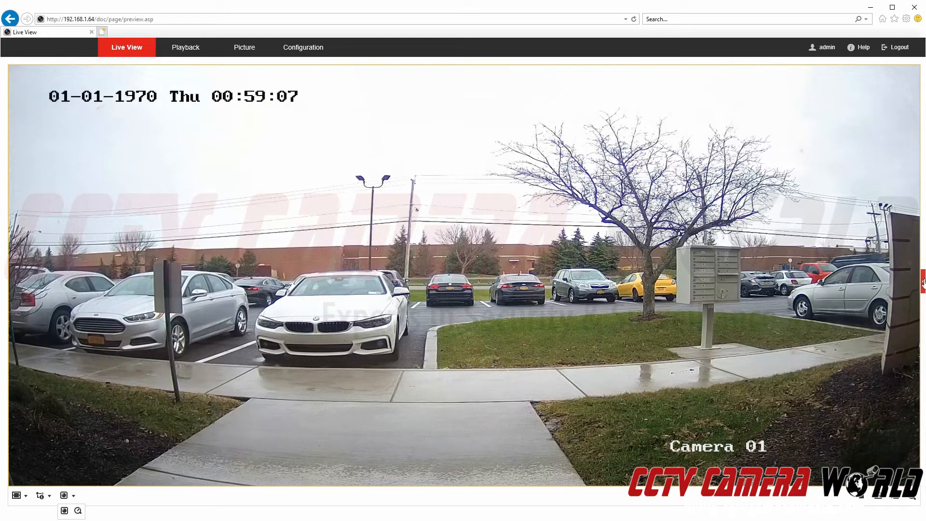
left_click(923, 284)
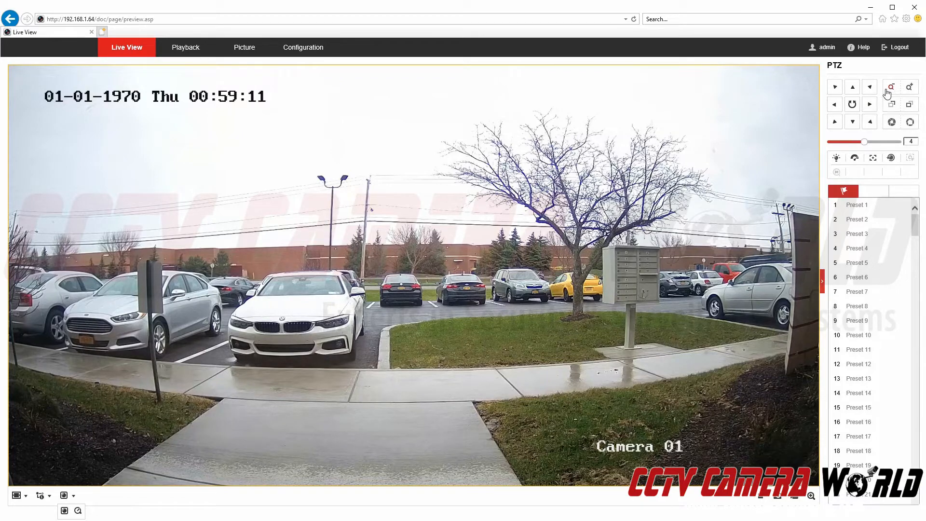
left_click(910, 92)
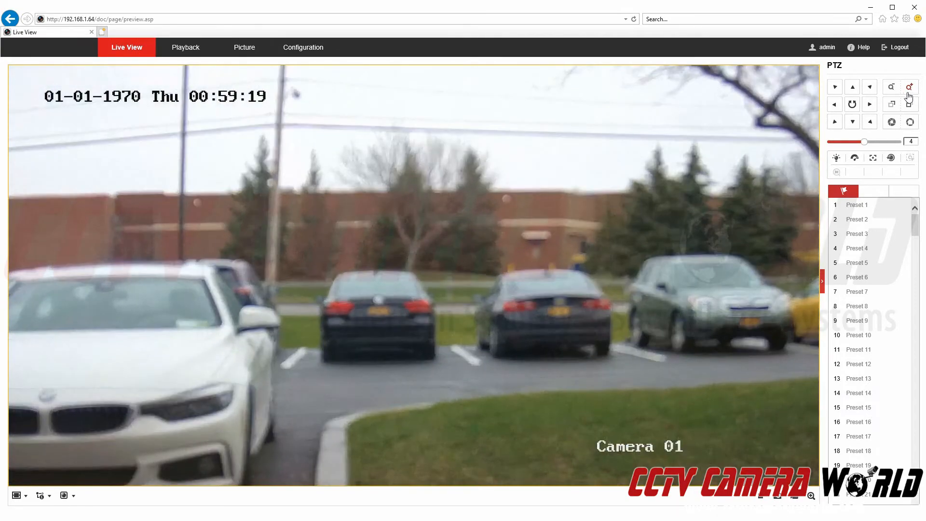
left_click(891, 93)
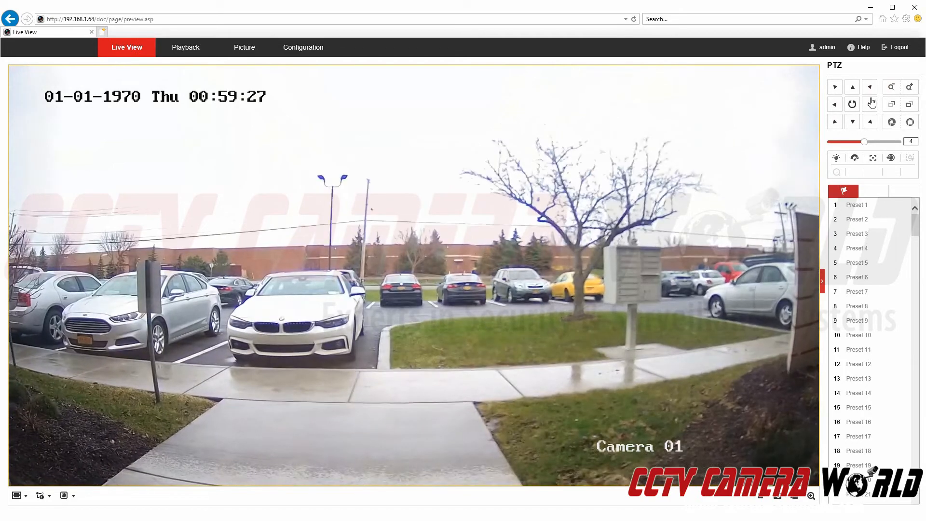
left_click(852, 105)
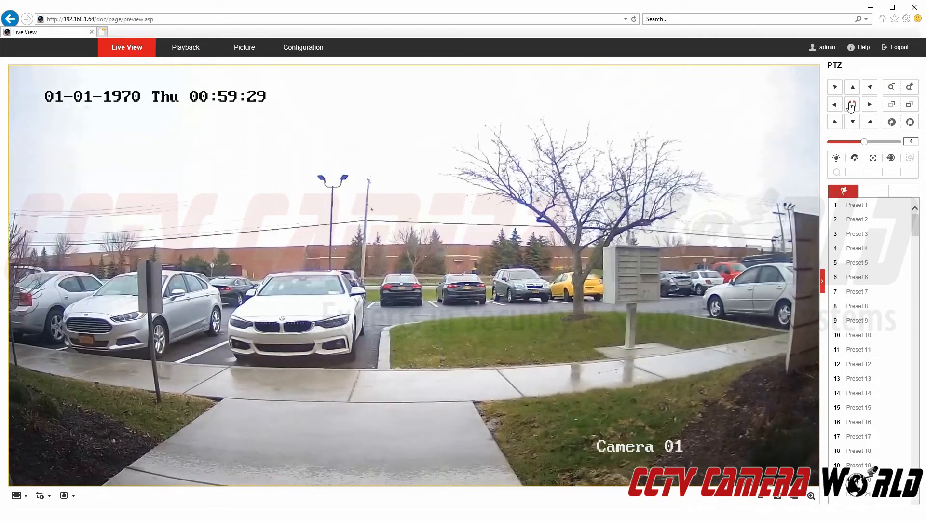
left_click(891, 122)
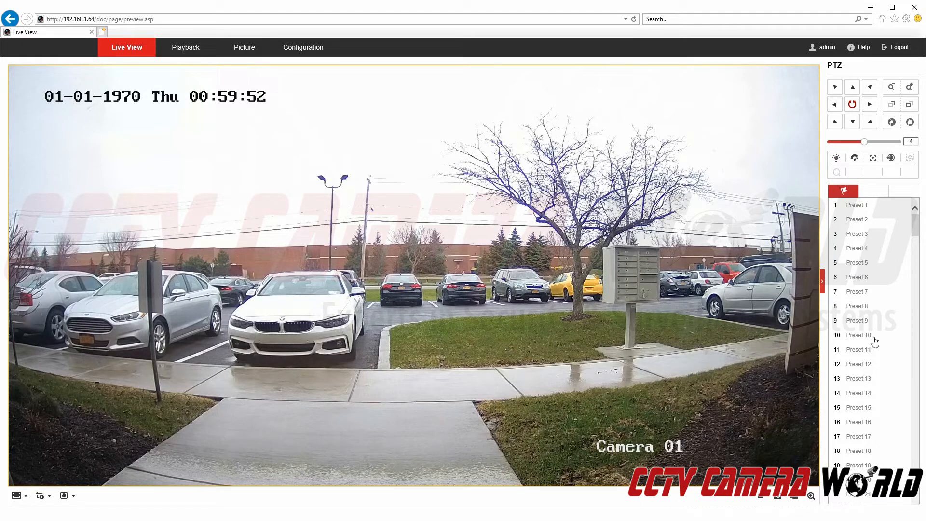
mouse_move(887, 207)
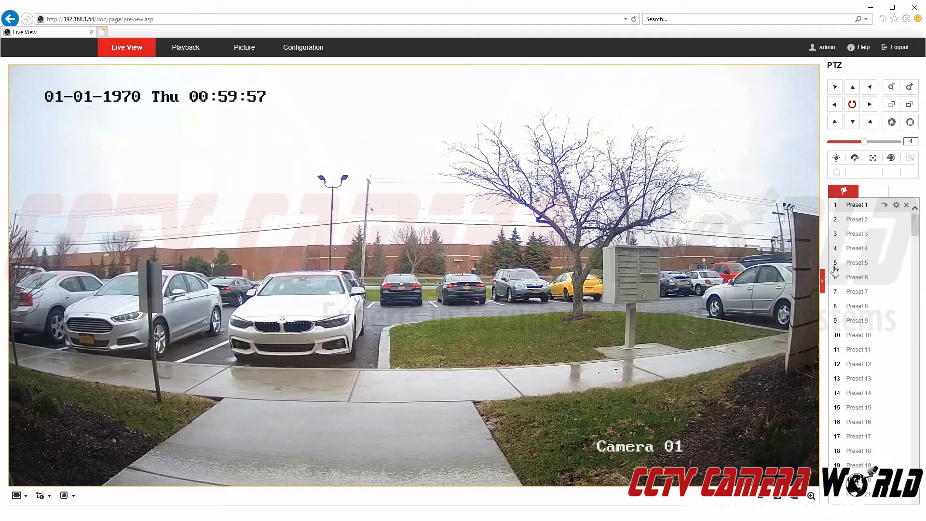
left_click(308, 53)
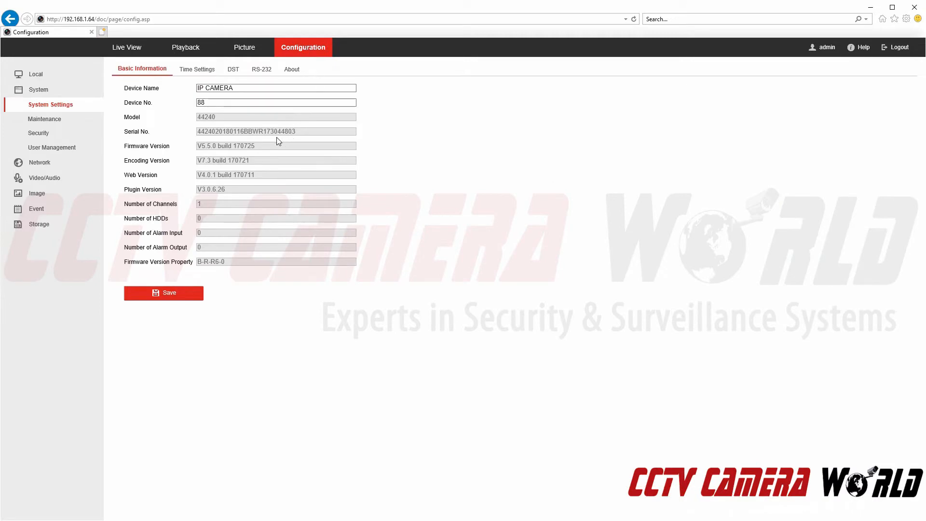
Keep the main stream resolution at 2688*1520 and set Bitrate Type to Constant.
left_click(47, 178)
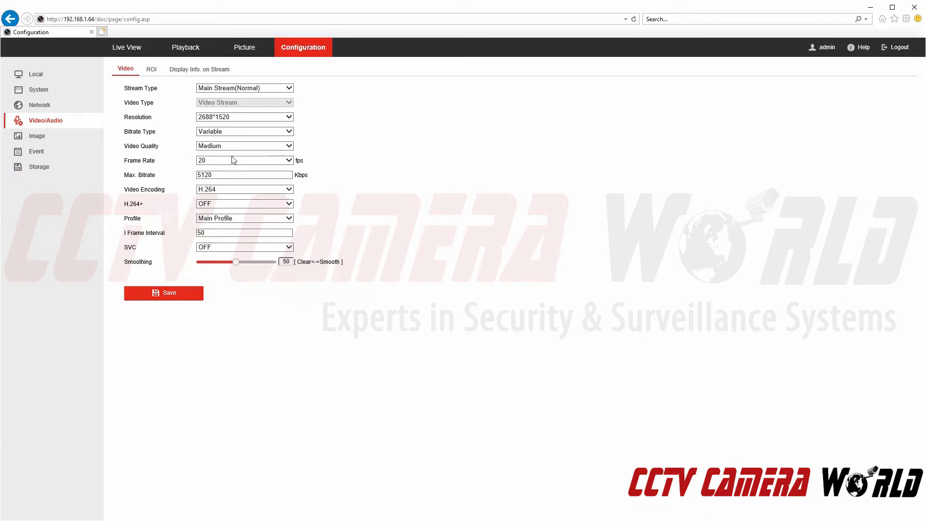
left_click(207, 118)
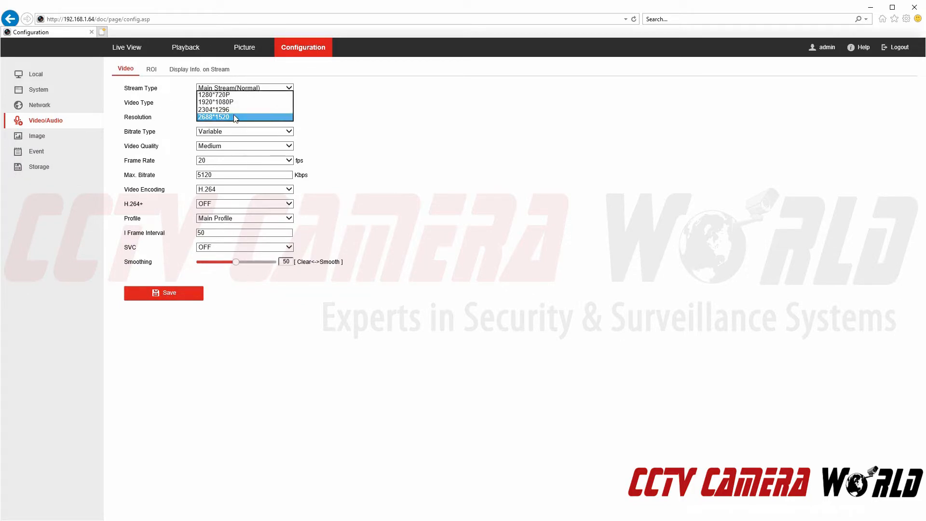
left_click(232, 117)
left_click(229, 132)
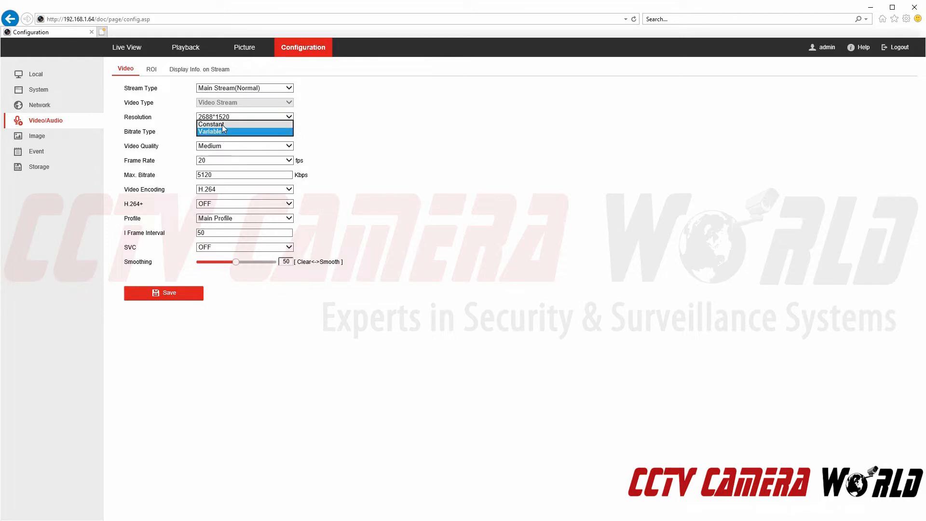
left_click(226, 139)
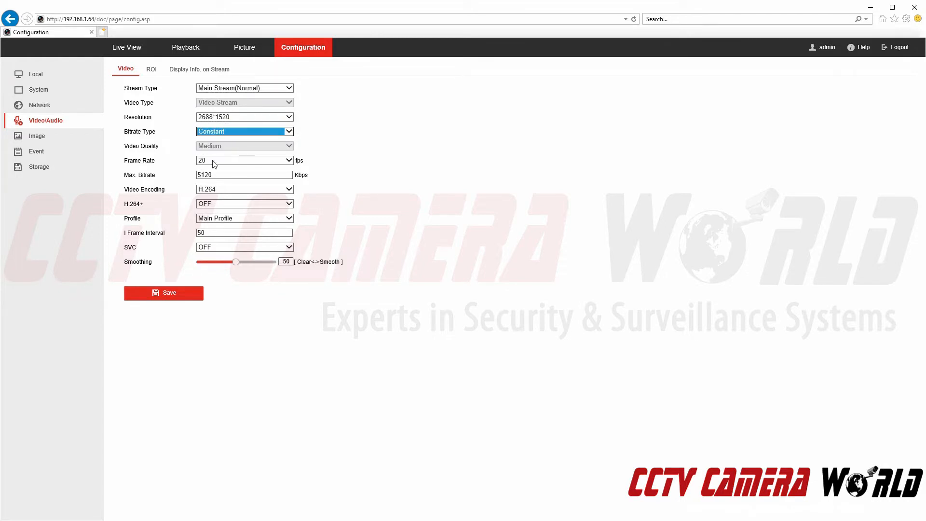
Keep Max. Bitrate at 5120 Kbps, Frame Rate at 20 fps and H.264+ OFF.
double_click(217, 174)
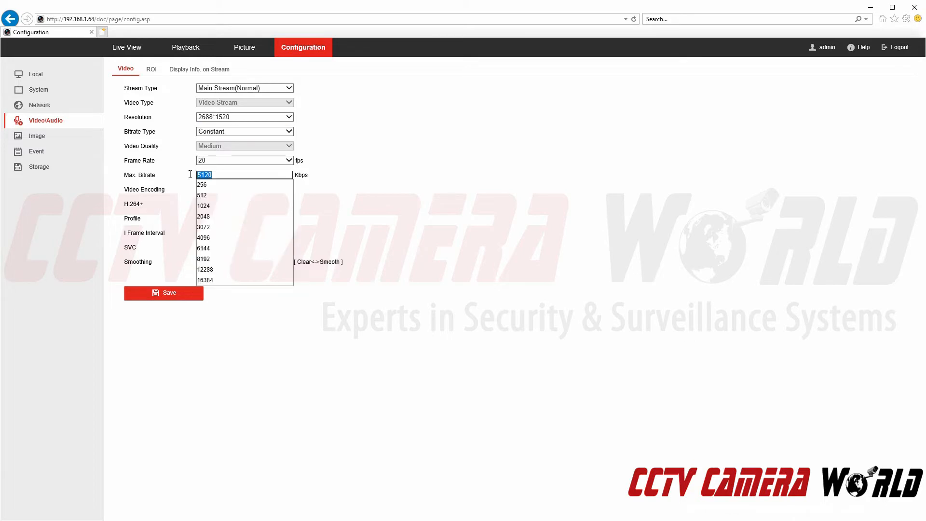
left_click(352, 166)
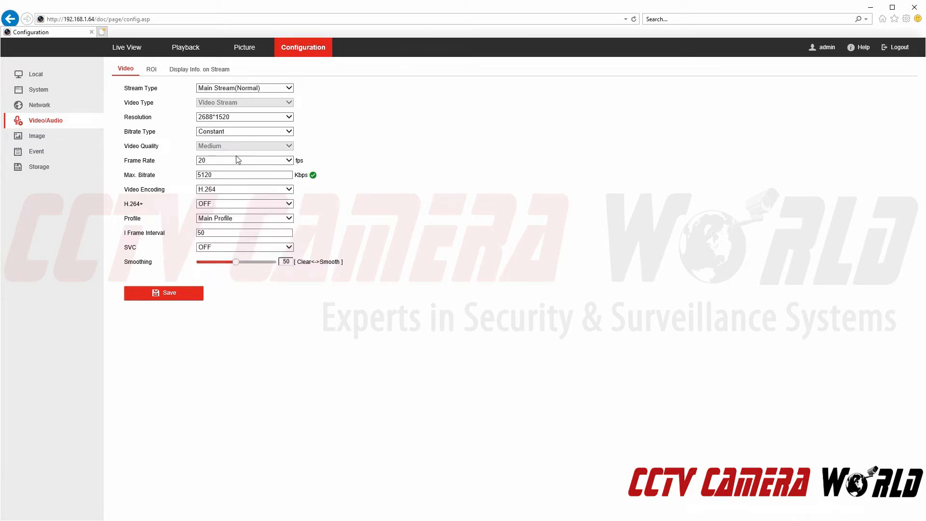
left_click(236, 162)
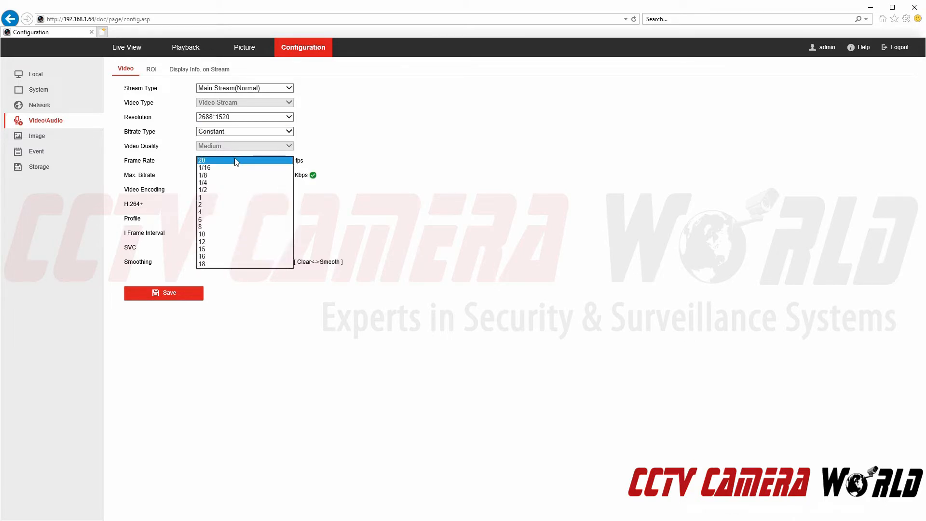
left_click(282, 159)
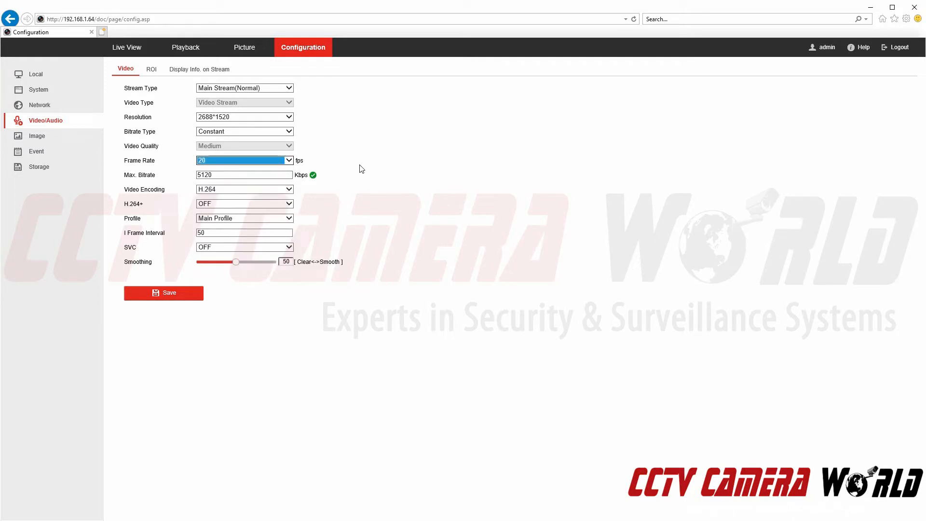
left_click(284, 203)
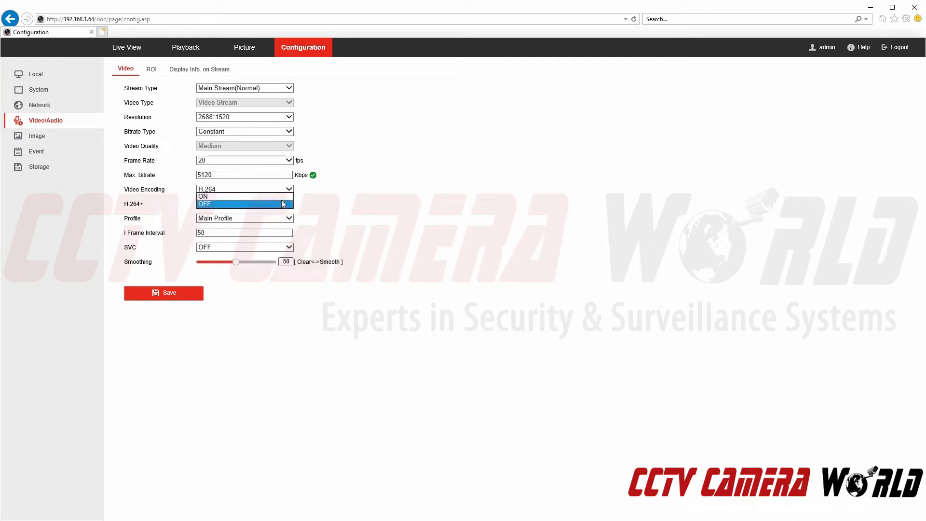
left_click(386, 211)
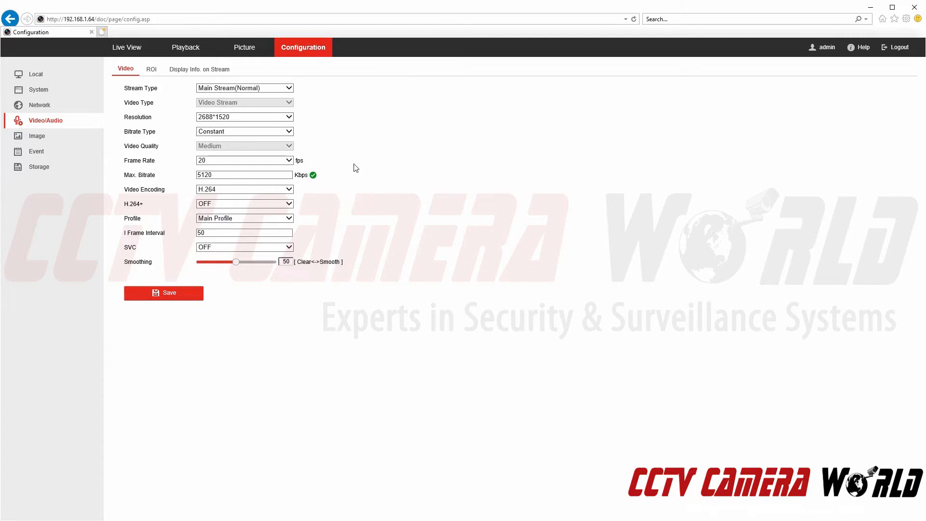
left_click(46, 137)
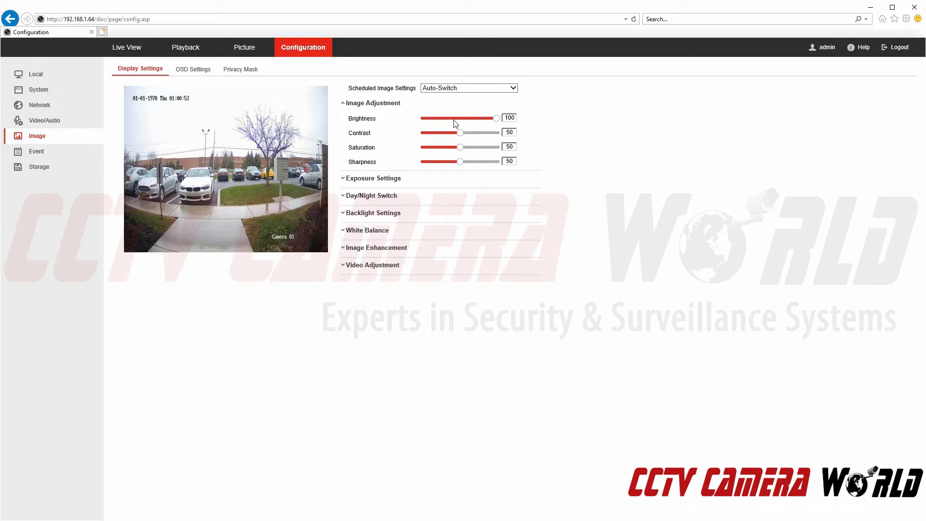
Review the exposure settings, keeping the exposure time at 1/25.
left_click(360, 180)
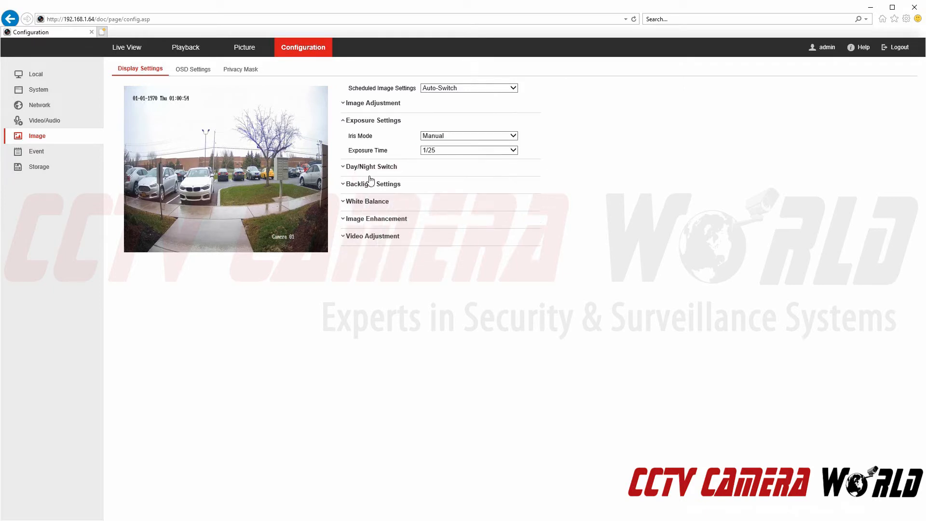
left_click(427, 137)
left_click(432, 152)
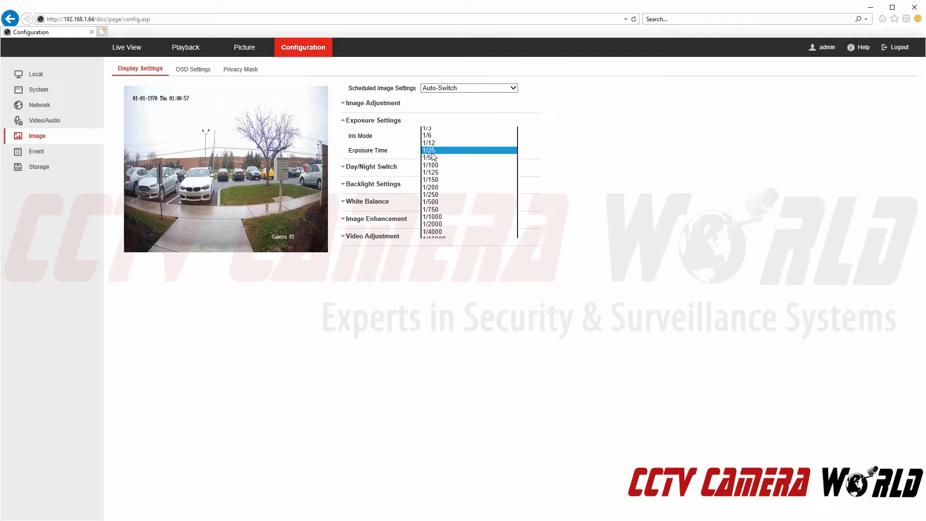
left_click(504, 150)
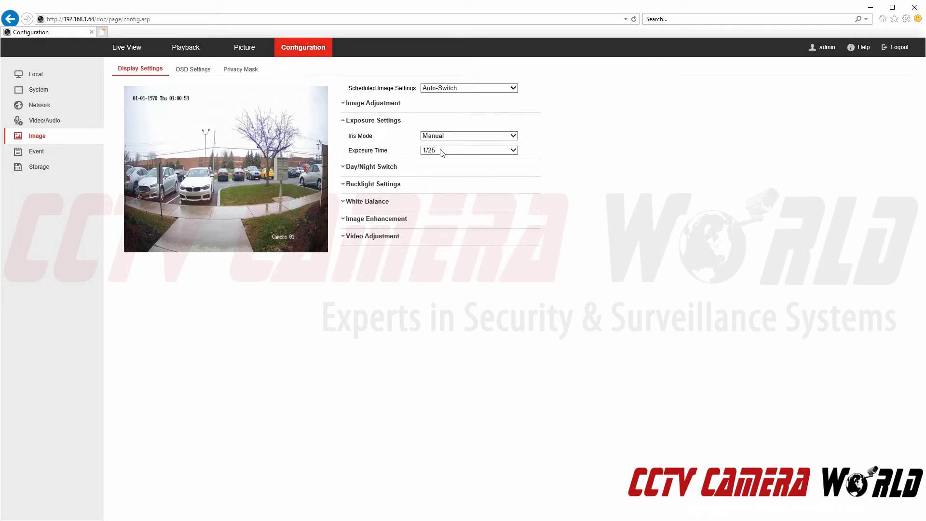
left_click(442, 152)
left_click(606, 144)
Keep Day/Night Switch on Auto and leave backlight WDR and BLC Area OFF.
left_click(375, 167)
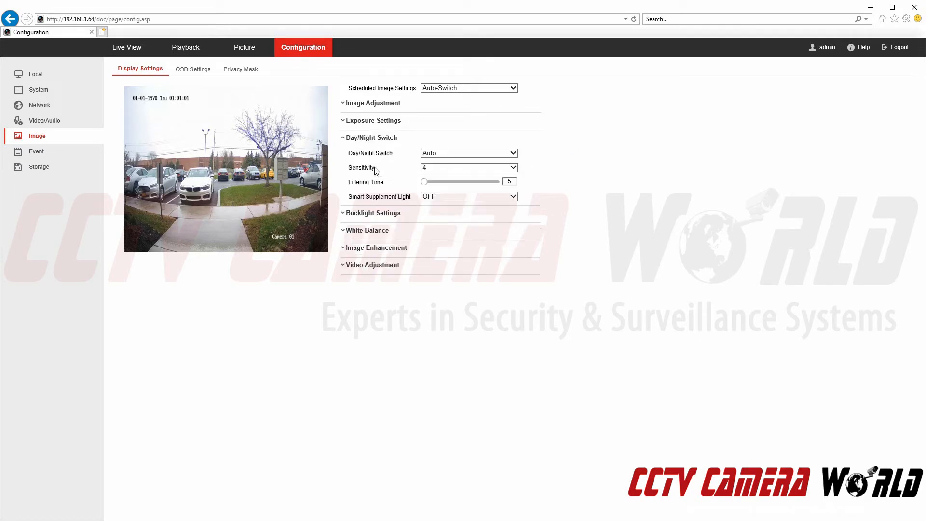
left_click(444, 153)
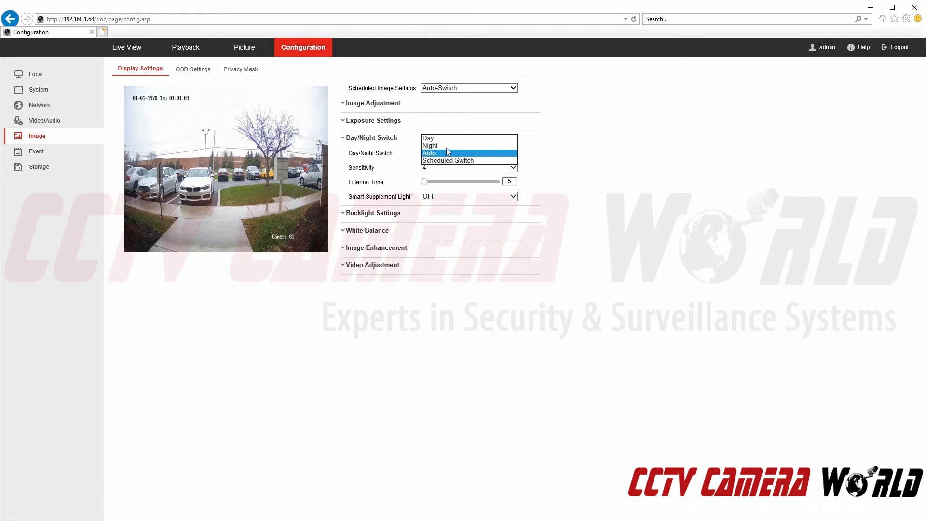
left_click(593, 155)
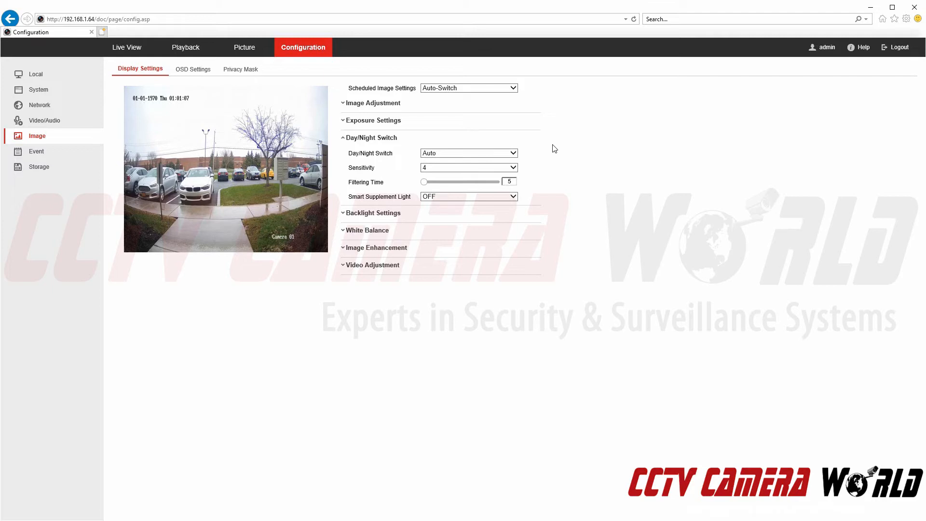
left_click(442, 215)
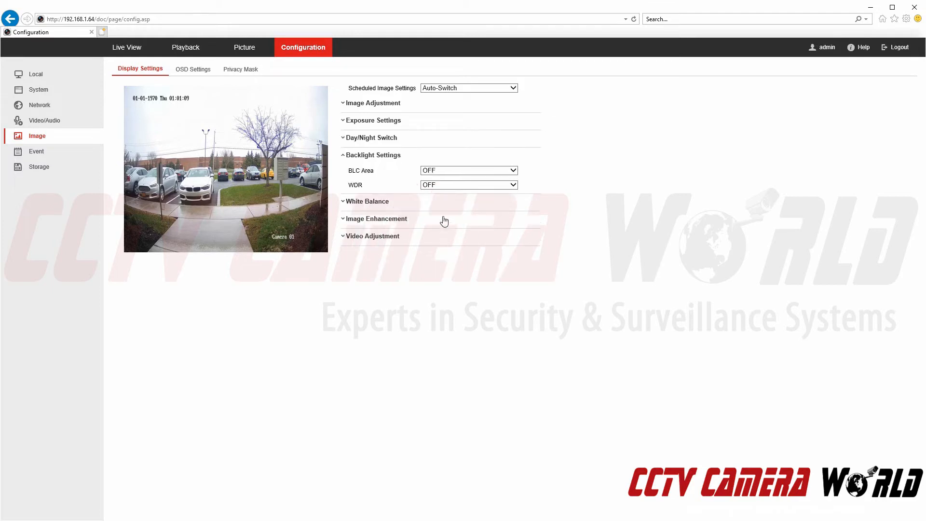
left_click(428, 186)
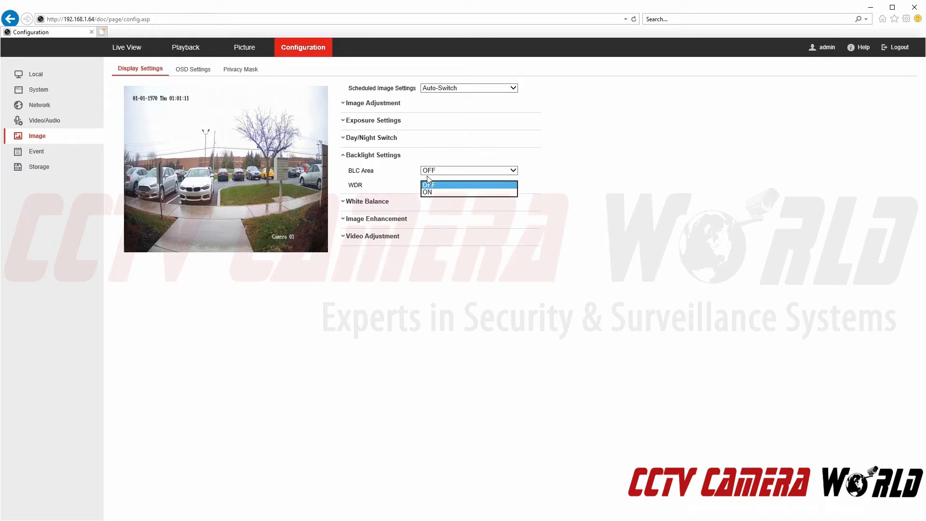
left_click(405, 185)
left_click(456, 170)
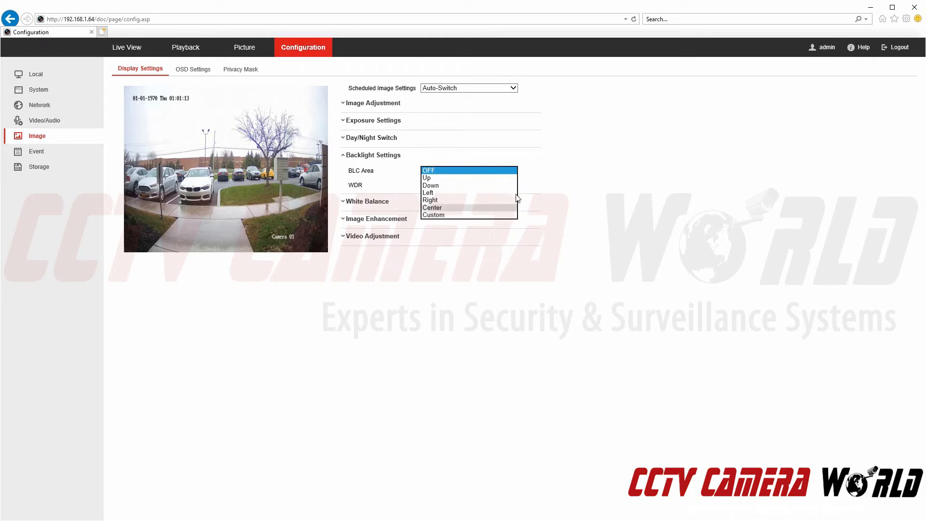
left_click(619, 183)
Keep White Balance at AWB1 and digital noise reduction at Normal.
left_click(380, 203)
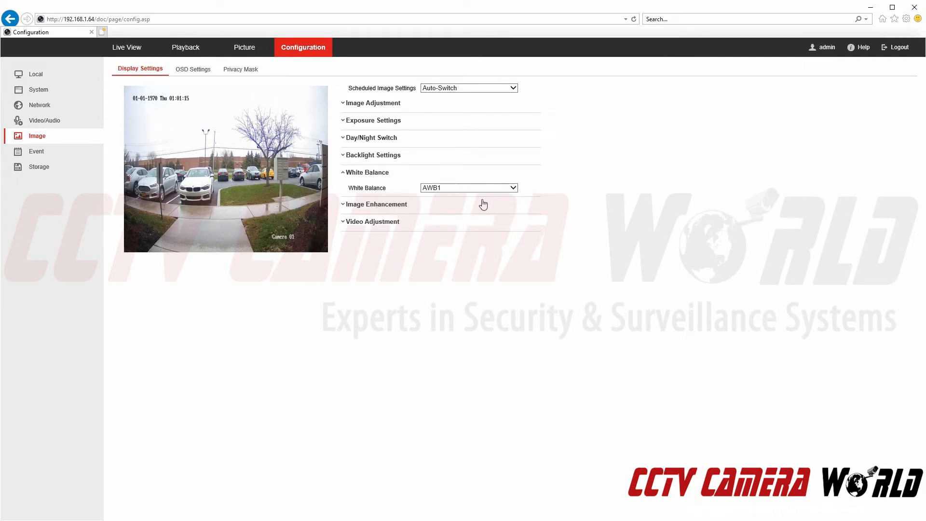
left_click(481, 189)
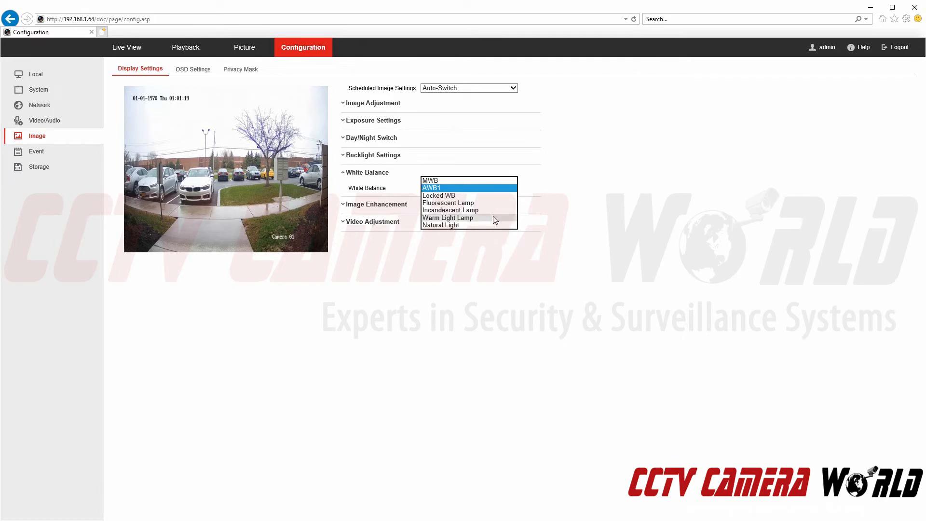
left_click(585, 171)
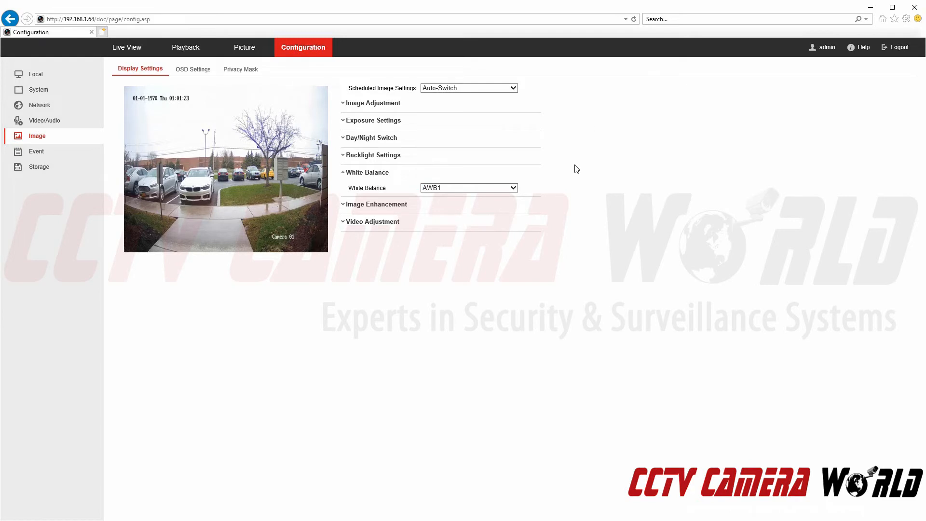
left_click(404, 206)
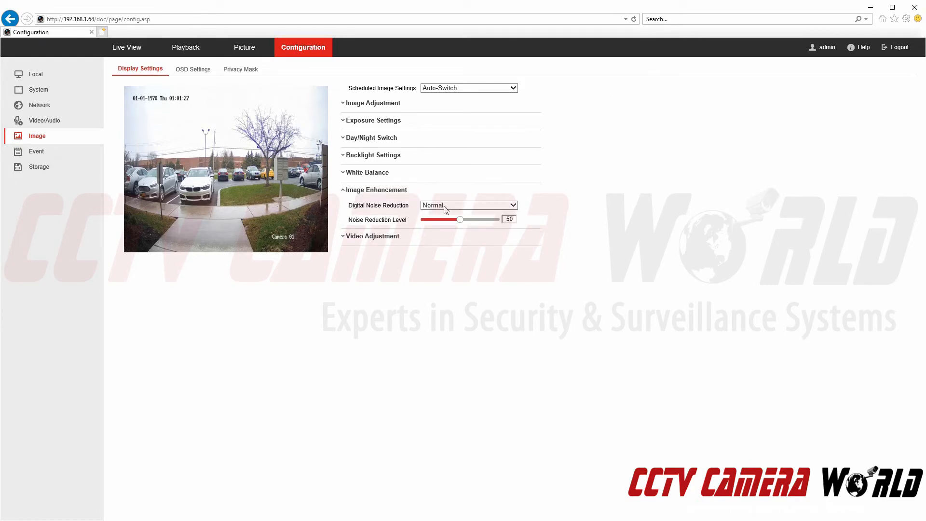
left_click(444, 207)
left_click(569, 195)
Set Video Standard to NTSC(60HZ), confirm the reboot, and open Event > Basic Event motion detection.
left_click(377, 237)
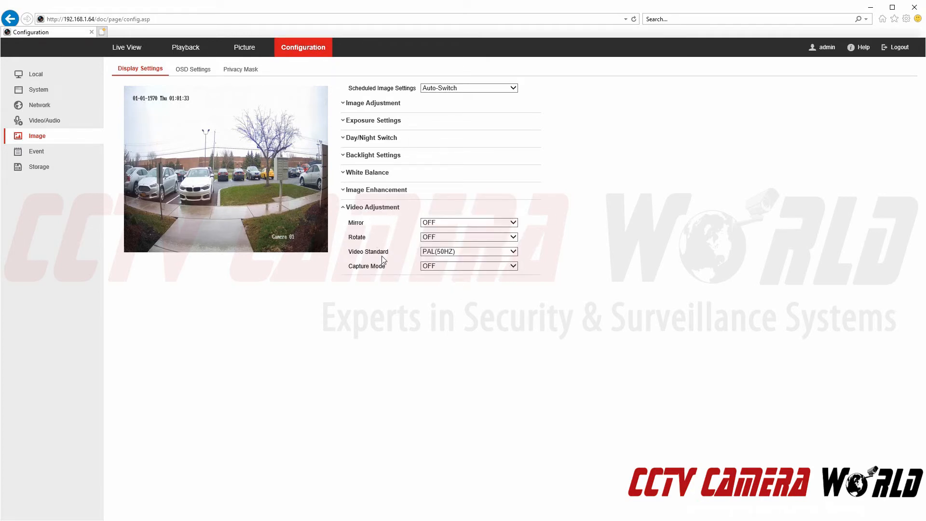
left_click(465, 251)
left_click(463, 259)
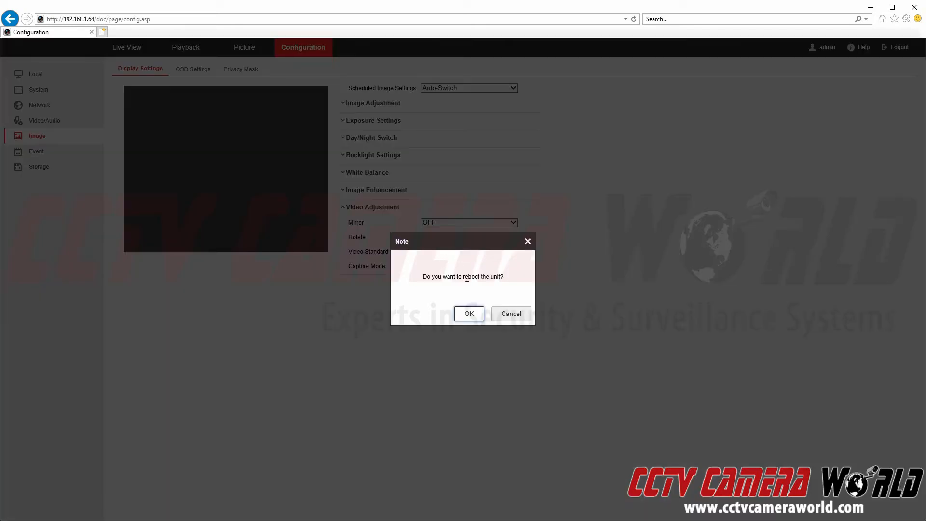
left_click(507, 318)
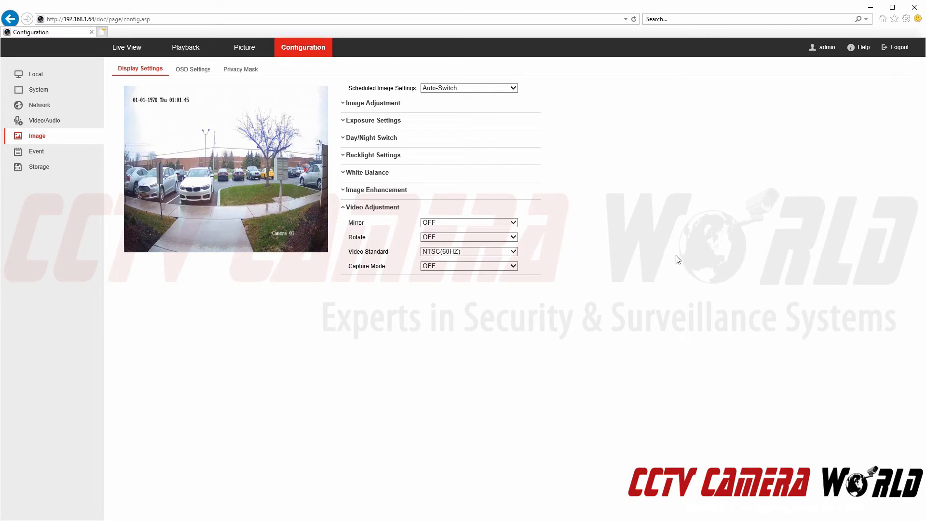
left_click(70, 168)
left_click(67, 156)
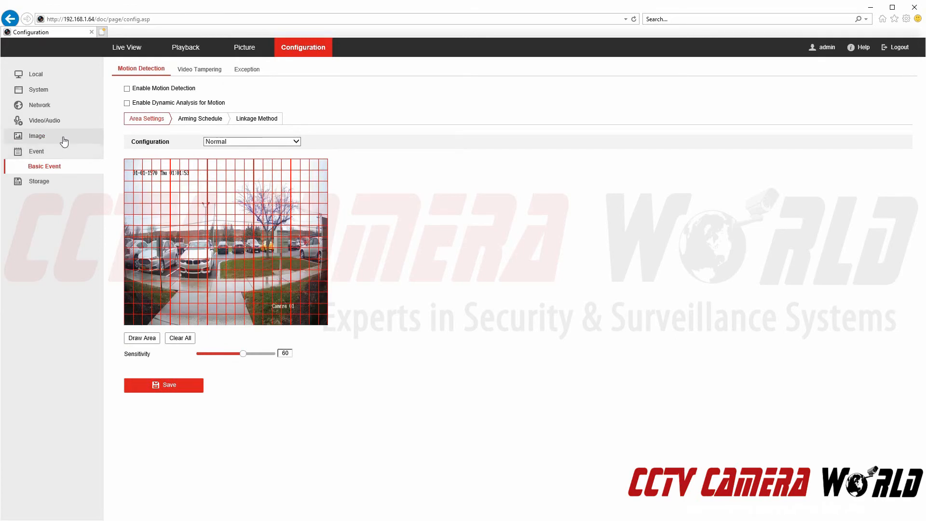
Go to Network Advanced Settings and show the ONVIF Integration Protocol page.
left_click(63, 106)
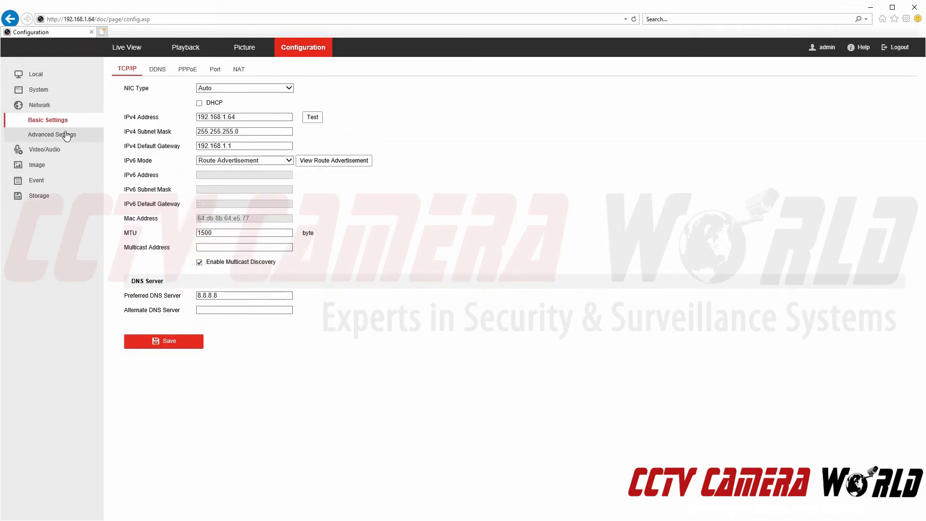
left_click(67, 136)
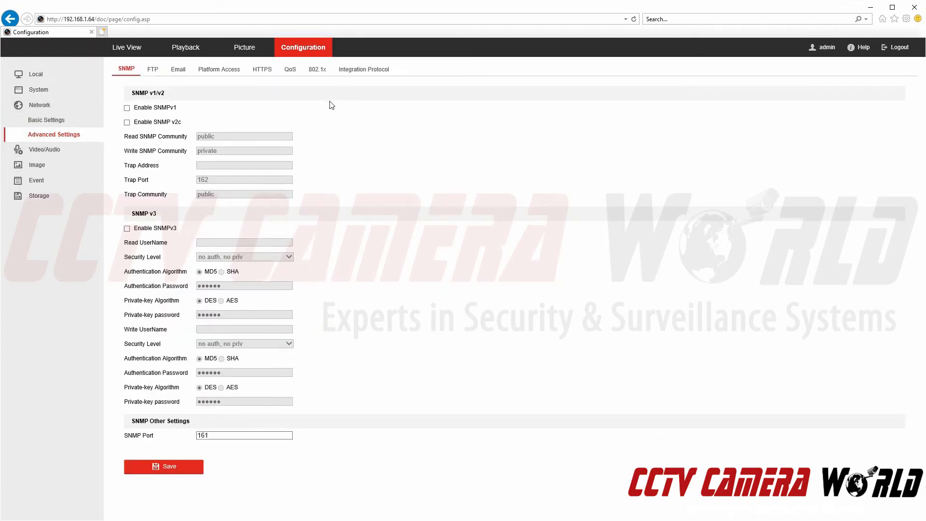
left_click(367, 71)
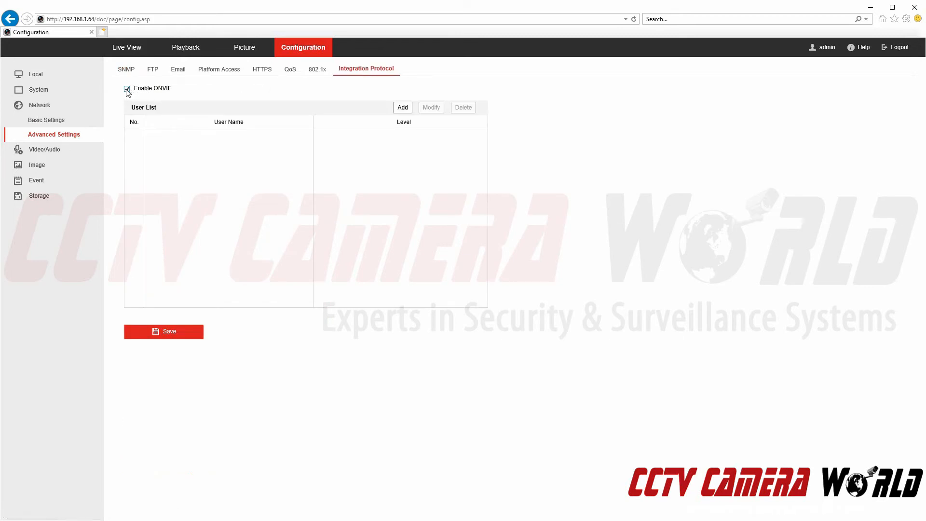
Add ONVIF user 'admin' with a confirmed password and Administrator level, then dismiss the note.
left_click(400, 108)
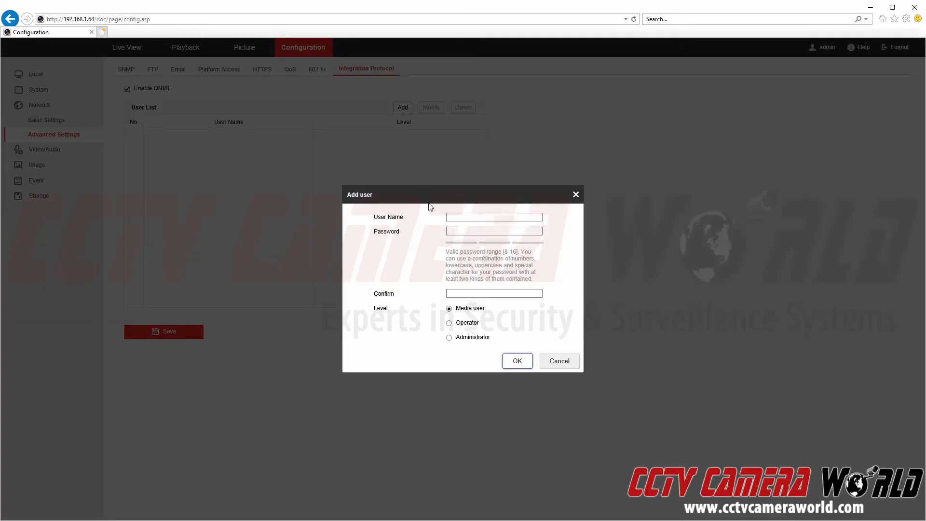
left_click(474, 215)
type("admin")
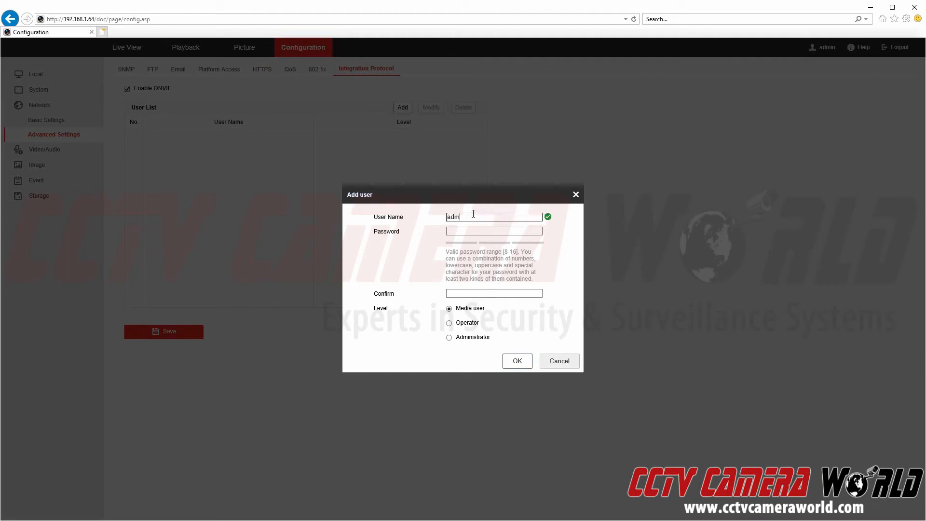
key("Tab")
type("••••••••")
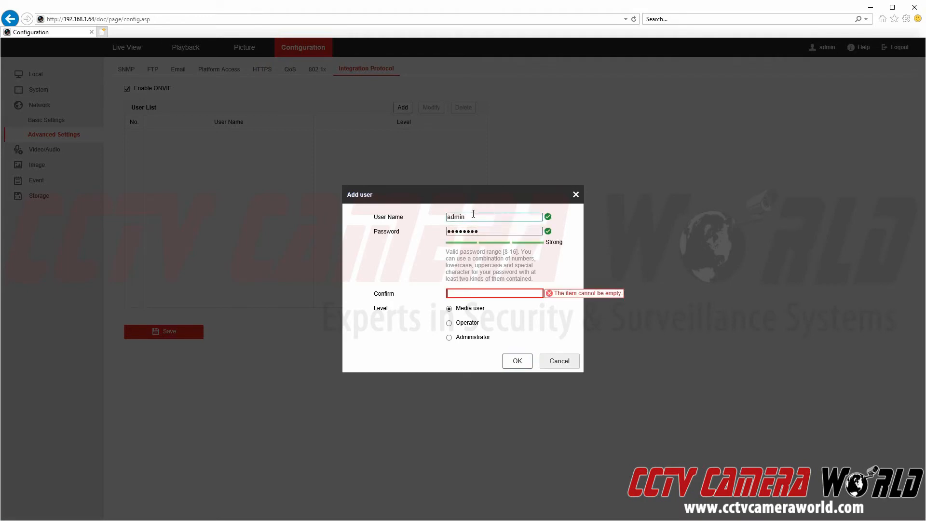
key("Tab")
type("••••••••")
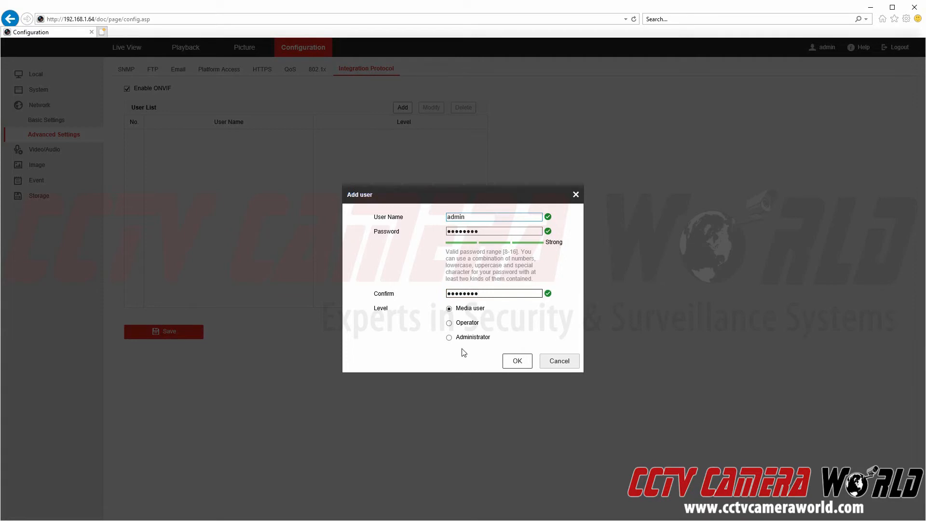
left_click(454, 339)
left_click(449, 338)
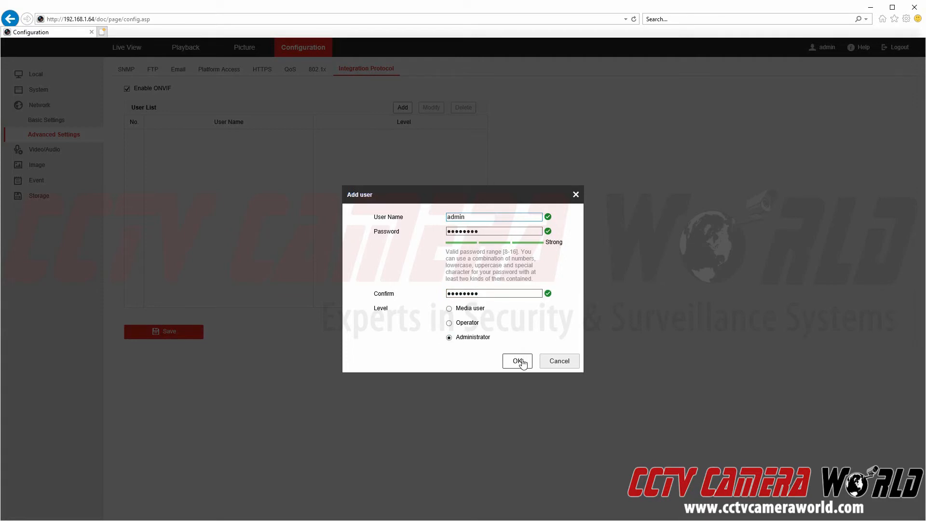
left_click(520, 362)
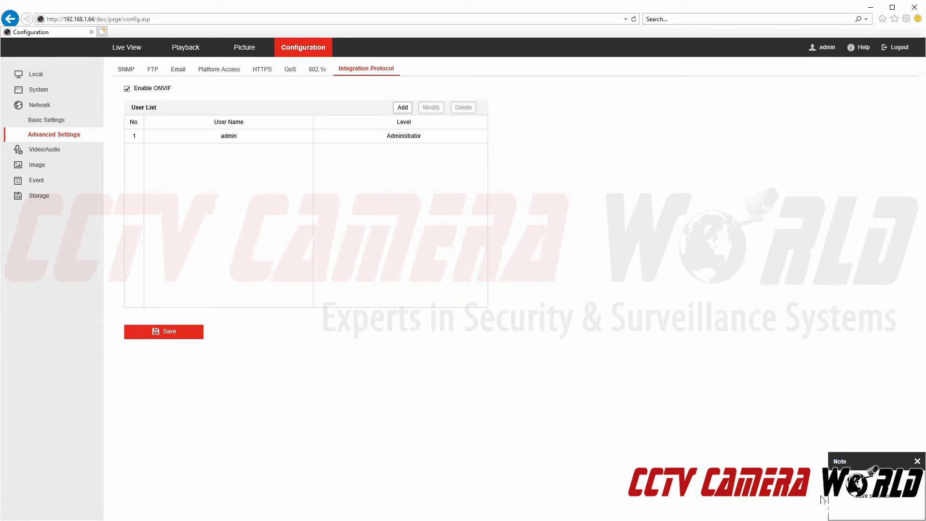
left_click(918, 461)
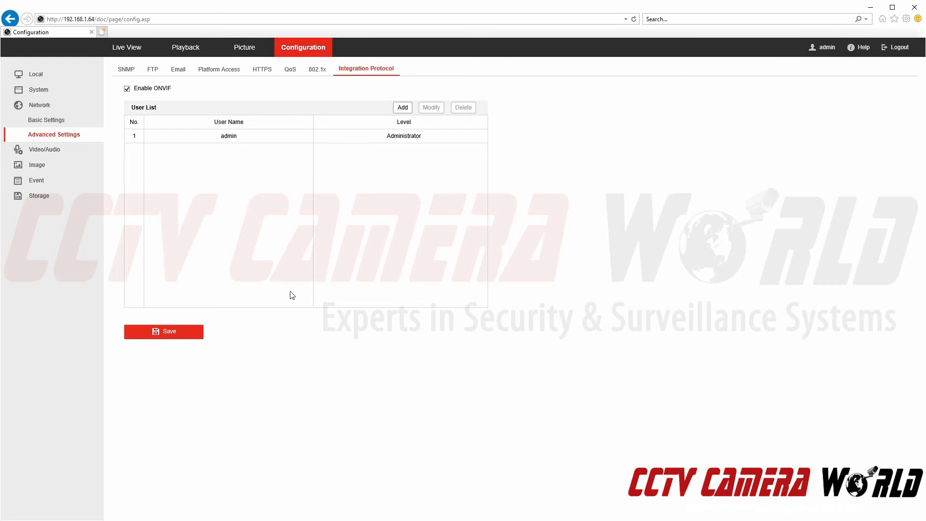
Review the TCP/IP settings: NIC type Auto and IPv4 address 192.168.1.64.
left_click(66, 121)
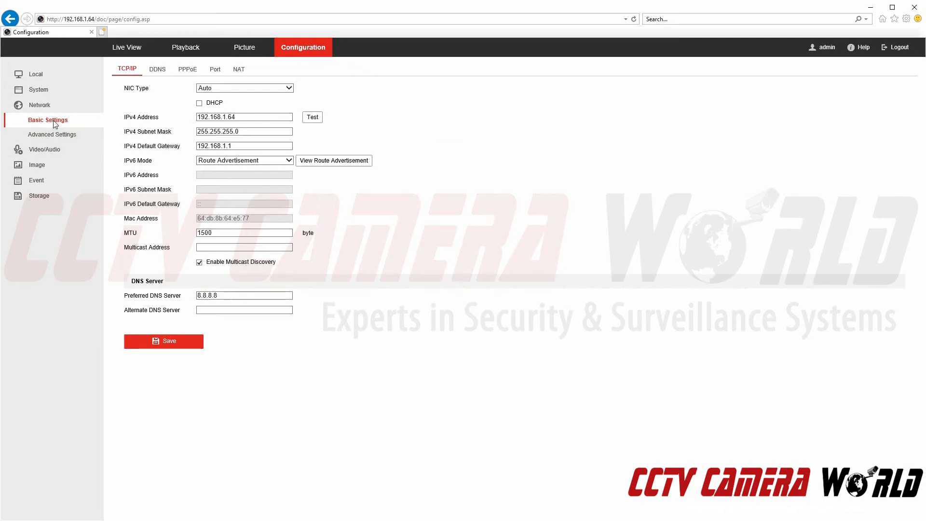
left_click(215, 90)
left_click(280, 89)
left_click_drag(239, 116, 183, 115)
left_click(347, 114)
left_click(95, 20)
left_click(95, 19)
left_click_drag(96, 20, 50, 20)
Check the Port tab values: HTTP 80, RTSP 554, HTTPS 443 and Server 8000.
left_click(215, 69)
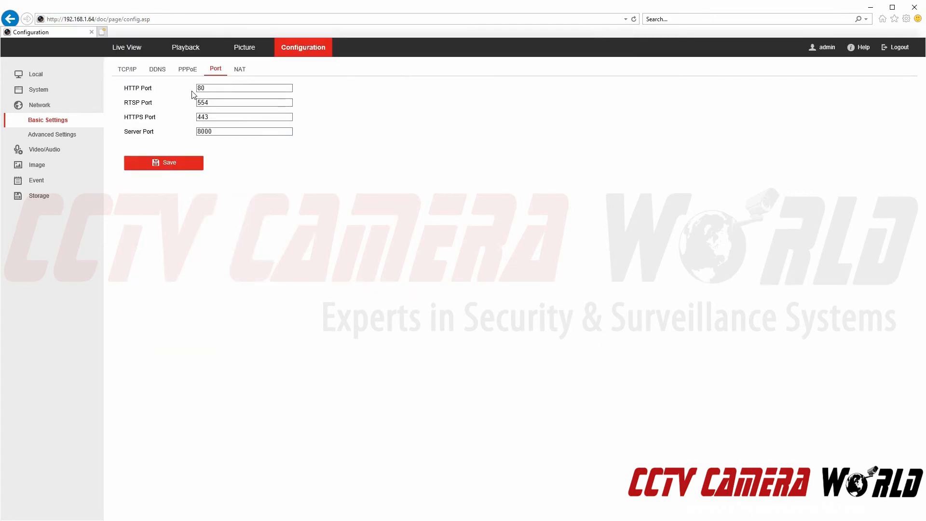
left_click(202, 88)
left_click(212, 104)
left_click(227, 116)
left_click_drag(228, 129, 189, 138)
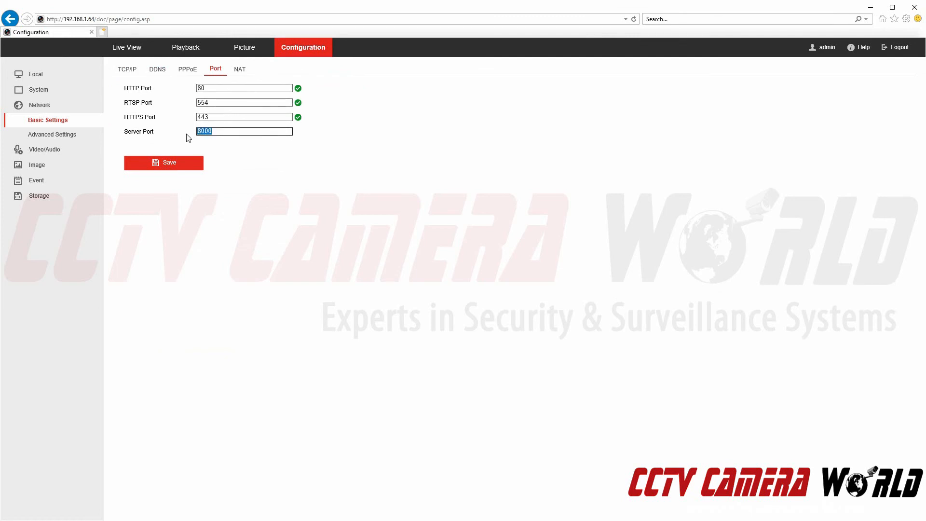
left_click(188, 138)
left_click_drag(211, 131, 186, 137)
left_click_drag(122, 138, 170, 133)
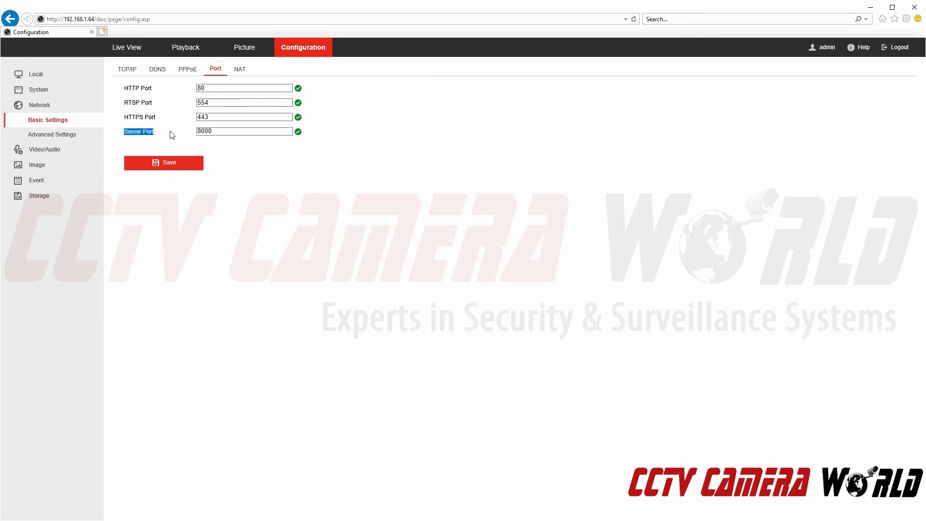
left_click_drag(122, 102, 171, 110)
left_click(172, 110)
double_click(213, 132)
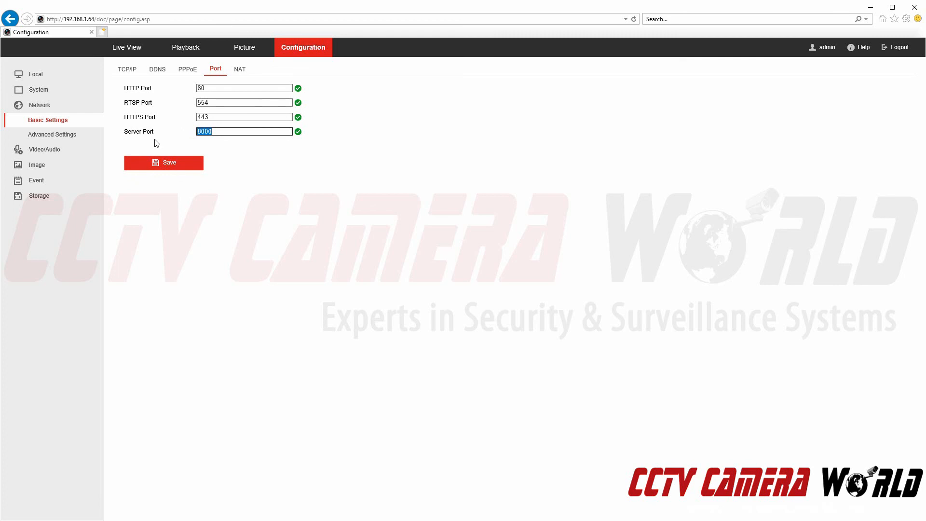
left_click_drag(123, 132, 239, 132)
left_click(239, 132)
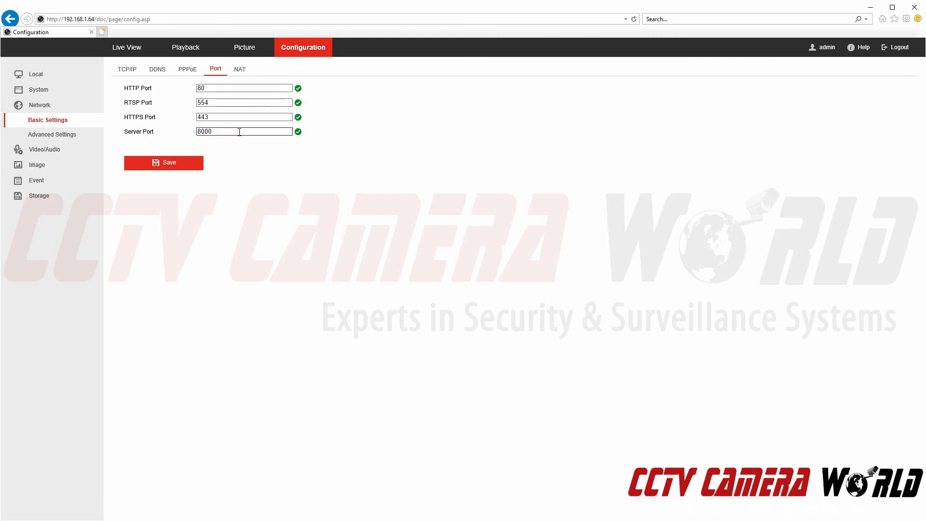
double_click(213, 88)
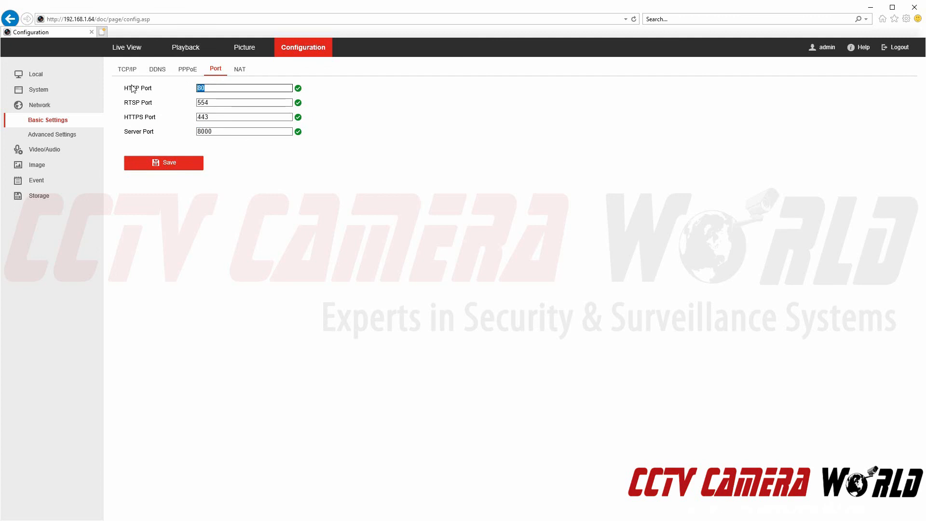
left_click(68, 94)
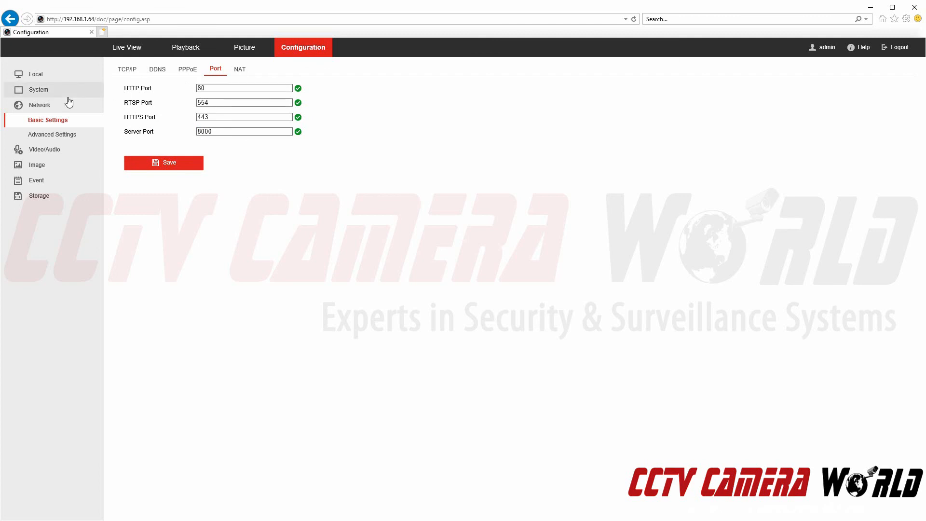